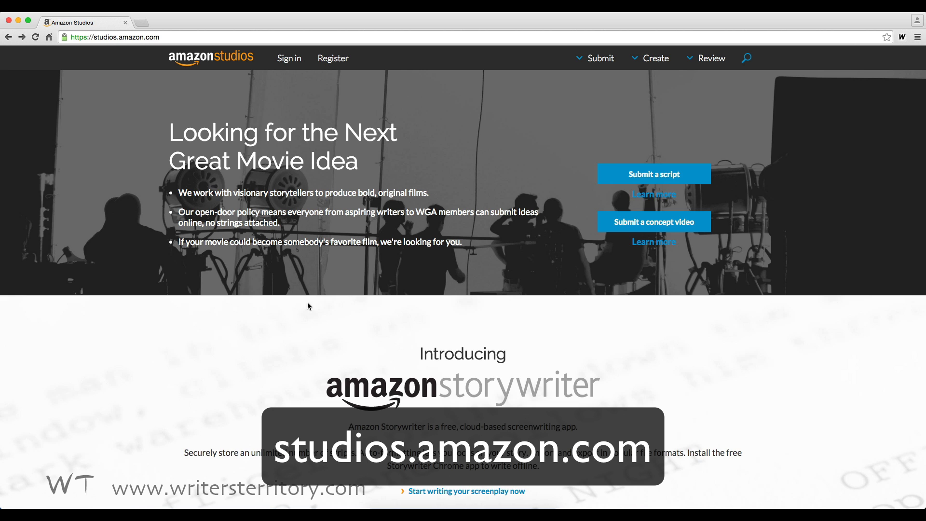
Follow the homepage's Register link to reach the Amazon sign-in page for a new Studios account.
{"action": "left_click", "coordinate": [334, 59]}
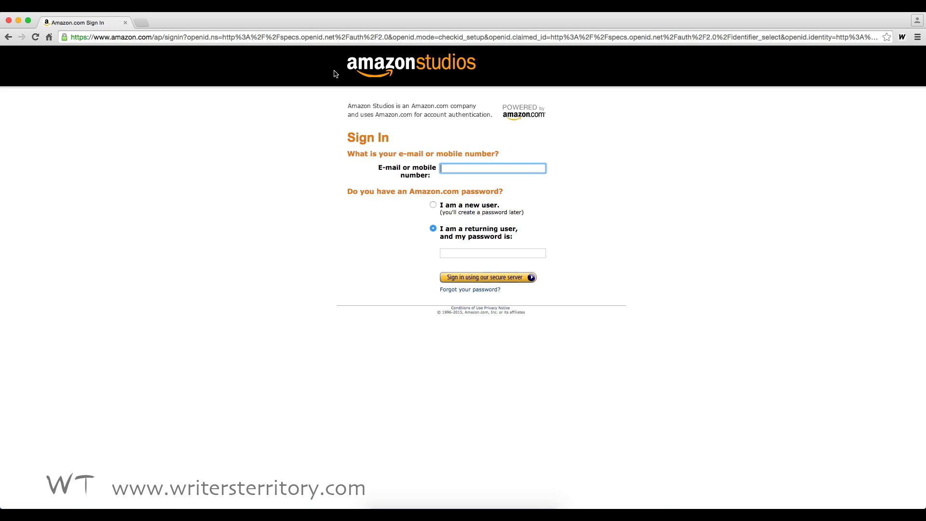
Return to the Studios homepage and sign in with the saved e-mail and the account password.
{"action": "left_click", "coordinate": [10, 42]}
{"action": "left_click", "coordinate": [290, 58]}
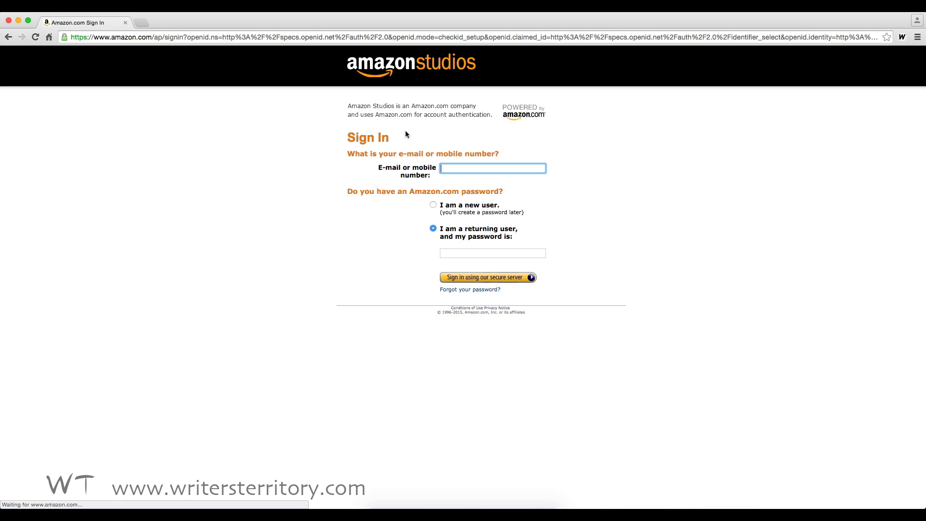
{"action": "left_click", "coordinate": [444, 167]}
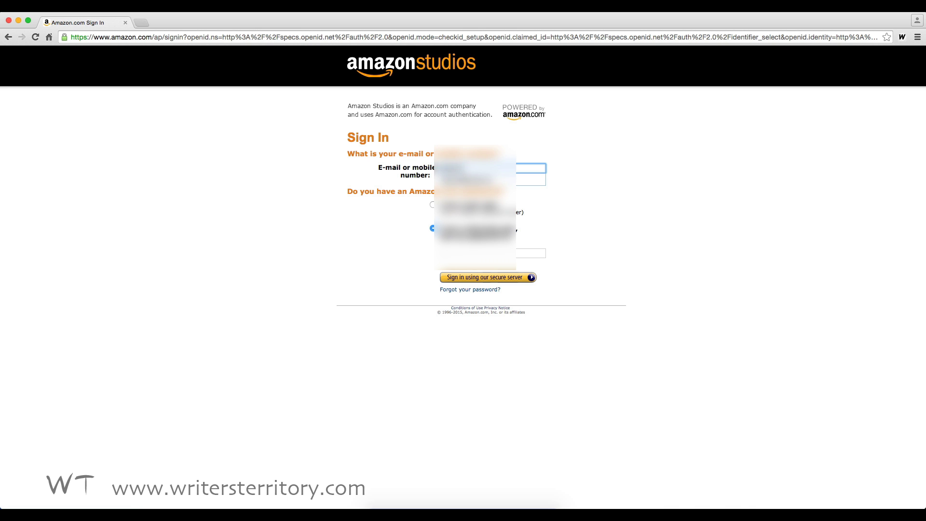
{"action": "key", "text": "Down"}
{"action": "key", "text": "Return"}
{"action": "type", "text": "******"}
{"action": "key", "text": "Return"}
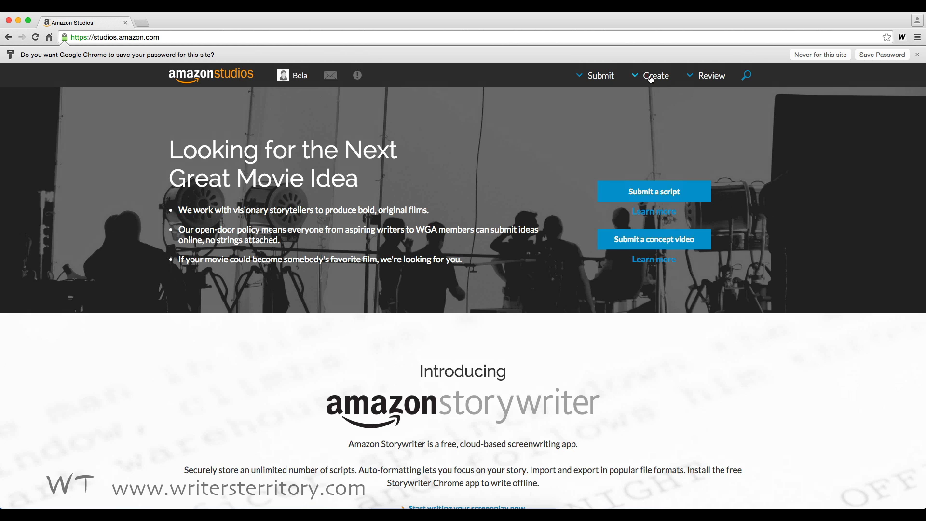
Start a blank untitled script via Create > 'Write your movie or TV script' under Amazon Storywriter.
{"action": "mouse_move", "coordinate": [651, 80]}
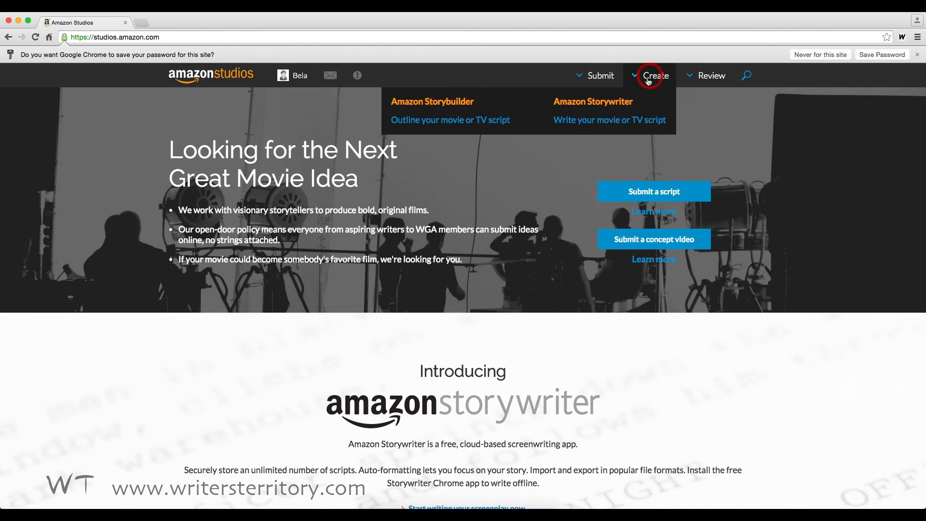
{"action": "left_click", "coordinate": [631, 124]}
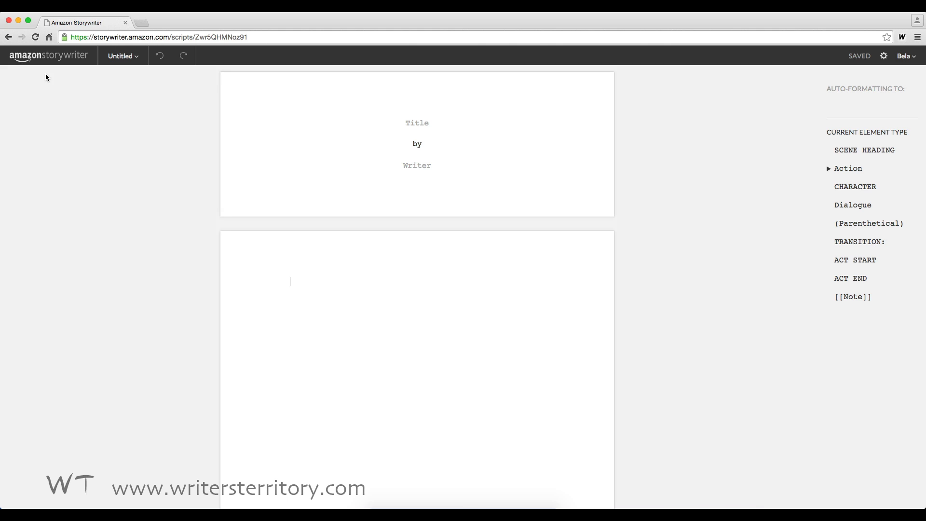
Add the scene heading 'EXT. WOODS - DAY' followed by the action line 'Action line'.
{"action": "scroll", "coordinate": [417, 355], "scroll_direction": "down", "scroll_amount": 5}
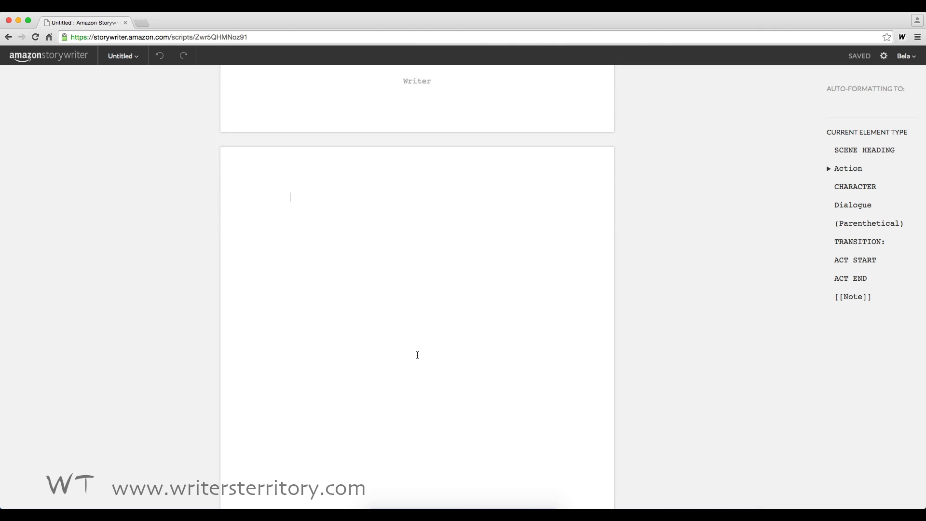
{"action": "type", "text": "ext. "}
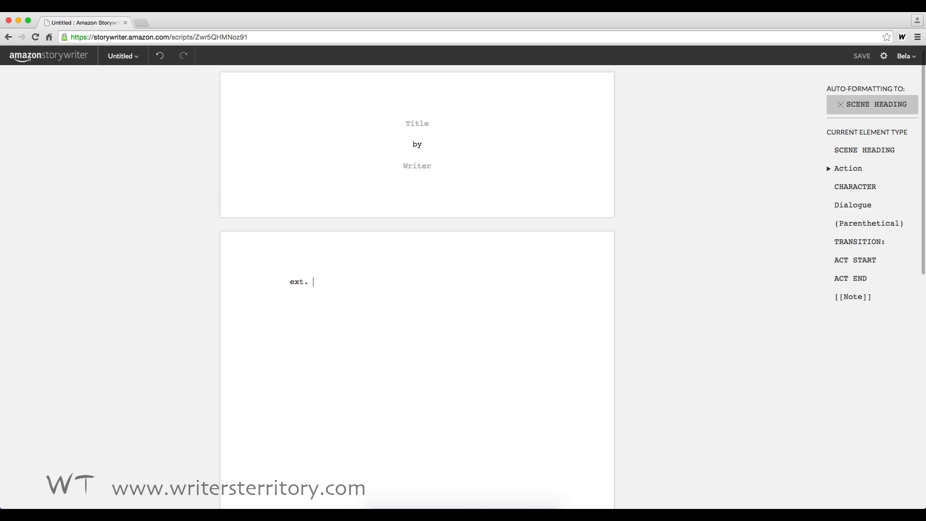
{"action": "type", "text": "woods - day"}
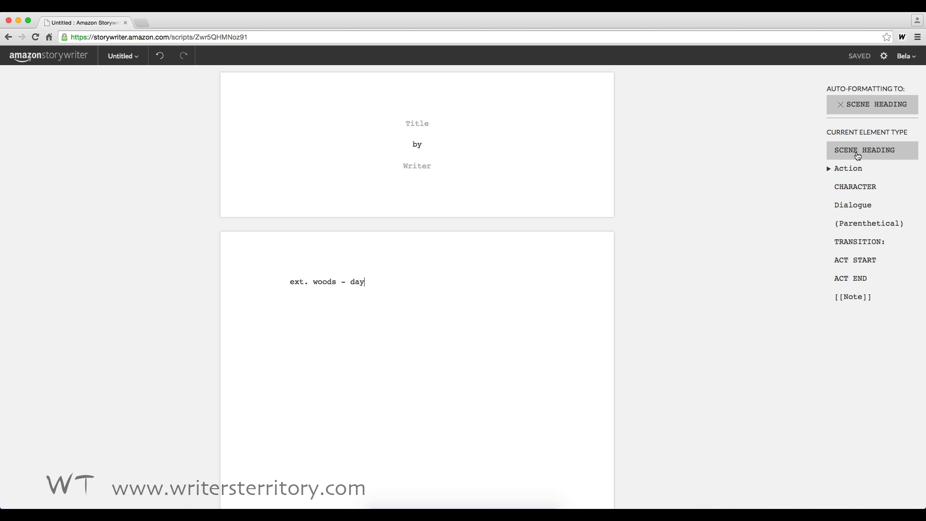
{"action": "left_click", "coordinate": [857, 155]}
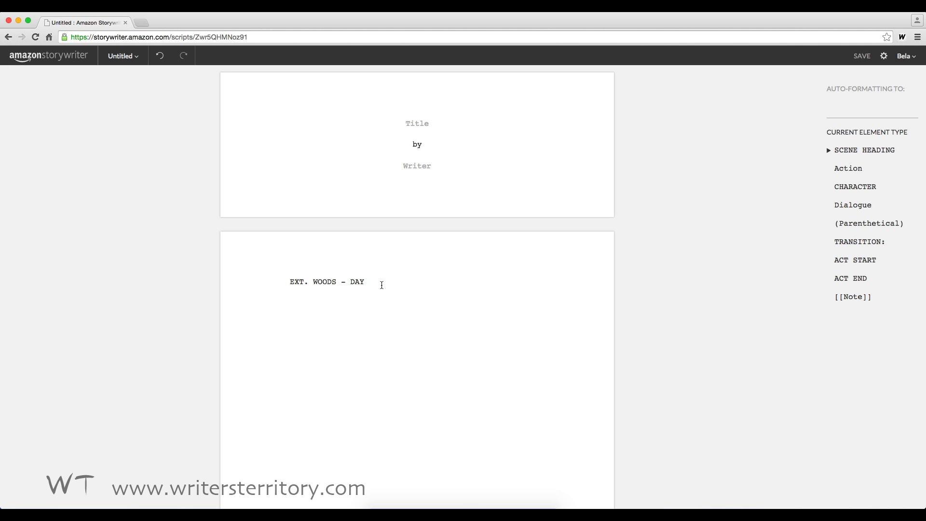
{"action": "key", "text": "Return"}
{"action": "type", "text": "Action line"}
Add a CHARACTER cue with 'Dialogue' beneath it, then another 'Action line'.
{"action": "key", "text": "Return"}
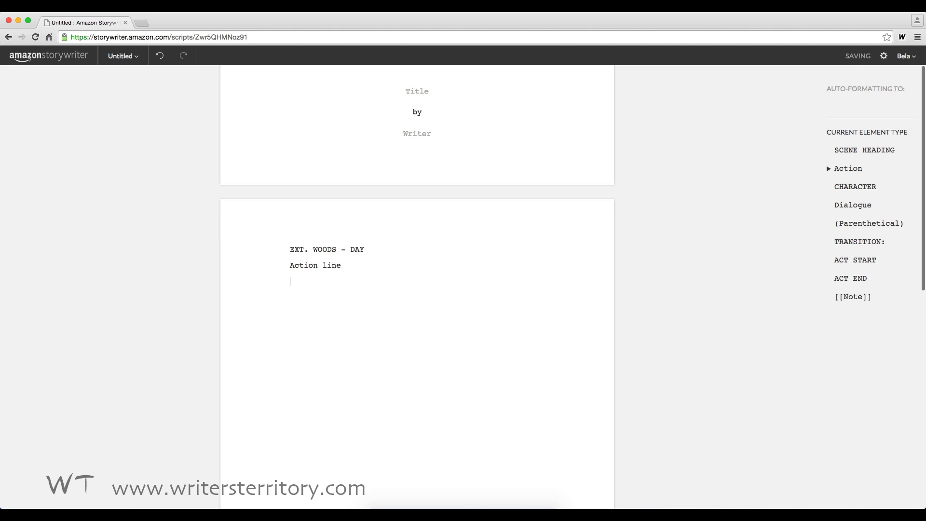
{"action": "key", "text": "Tab"}
{"action": "type", "text": "CHARACTER"}
{"action": "key", "text": "Return"}
{"action": "type", "text": "D"}
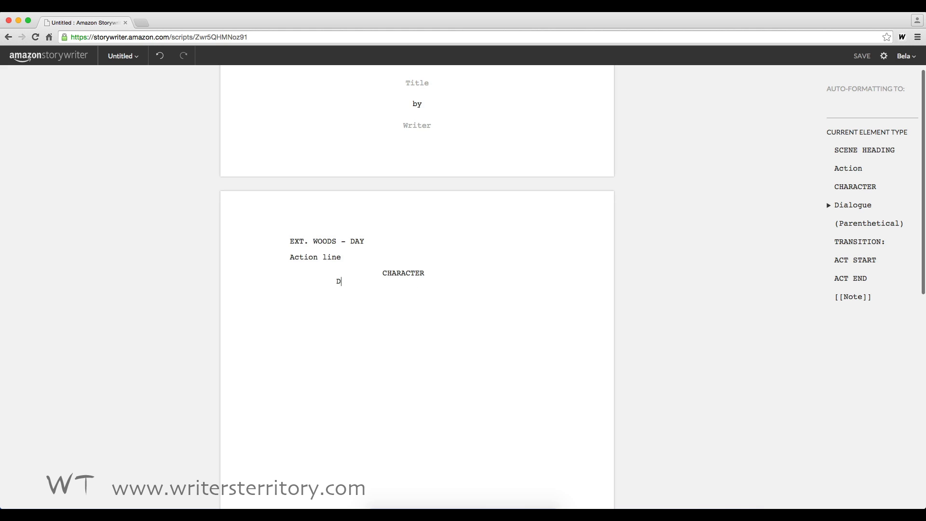
{"action": "type", "text": "ialogue"}
{"action": "key", "text": "Return"}
{"action": "type", "text": "Action line."}
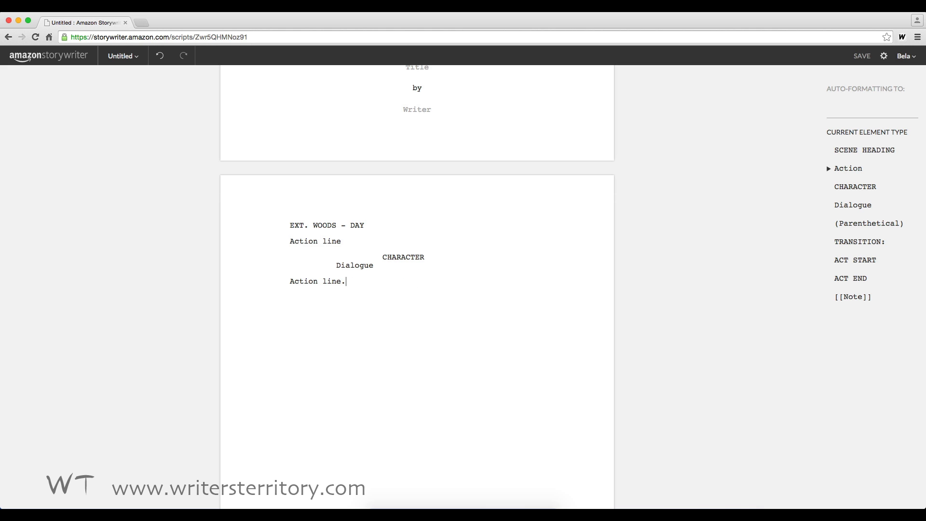
{"action": "scroll", "coordinate": [398, 291], "scroll_direction": "down", "scroll_amount": 3}
{"action": "scroll", "coordinate": [401, 291], "scroll_direction": "up", "scroll_amount": 5}
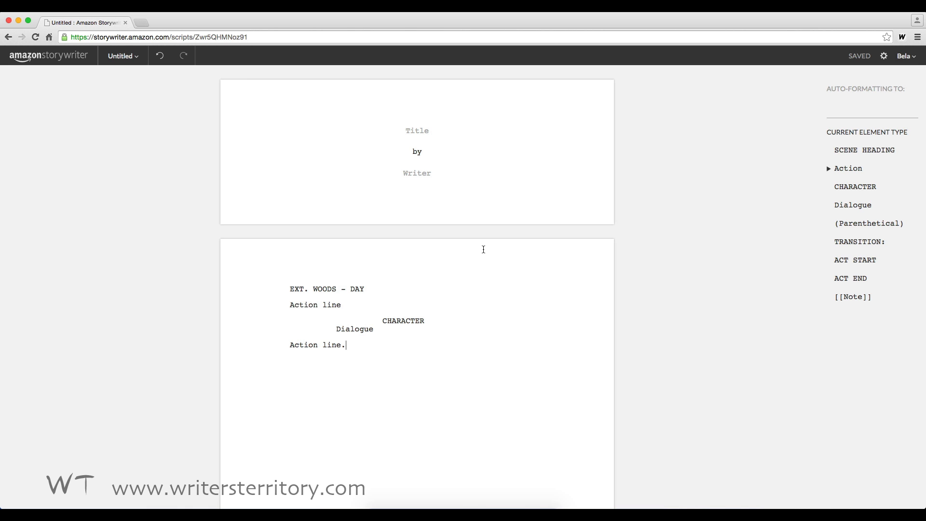
Toggle off the Element menu panel in settings and bring up the Untitled script menu.
{"action": "left_click", "coordinate": [884, 56]}
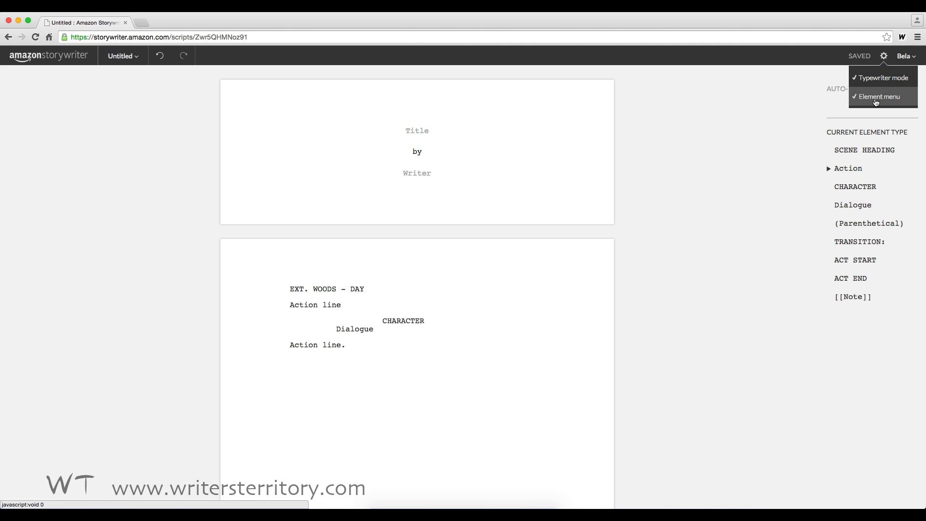
{"action": "left_click", "coordinate": [877, 97]}
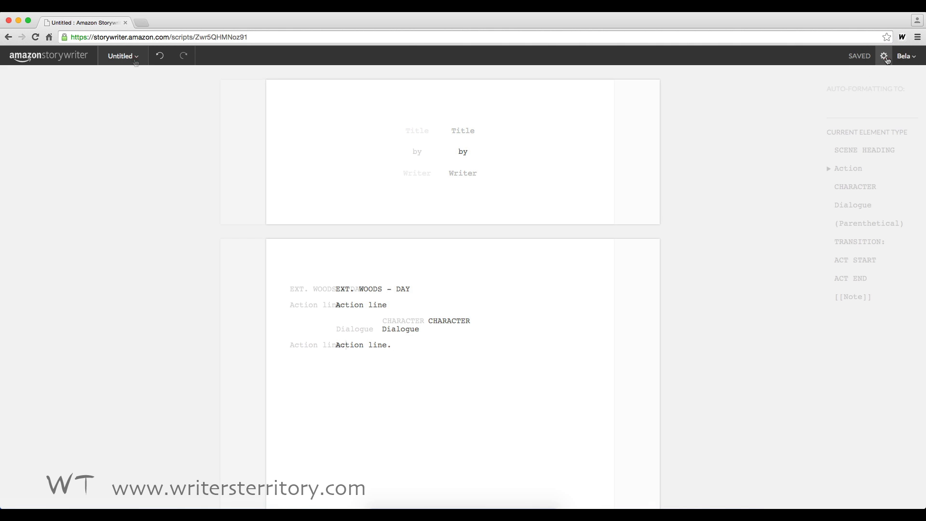
{"action": "left_click", "coordinate": [135, 57]}
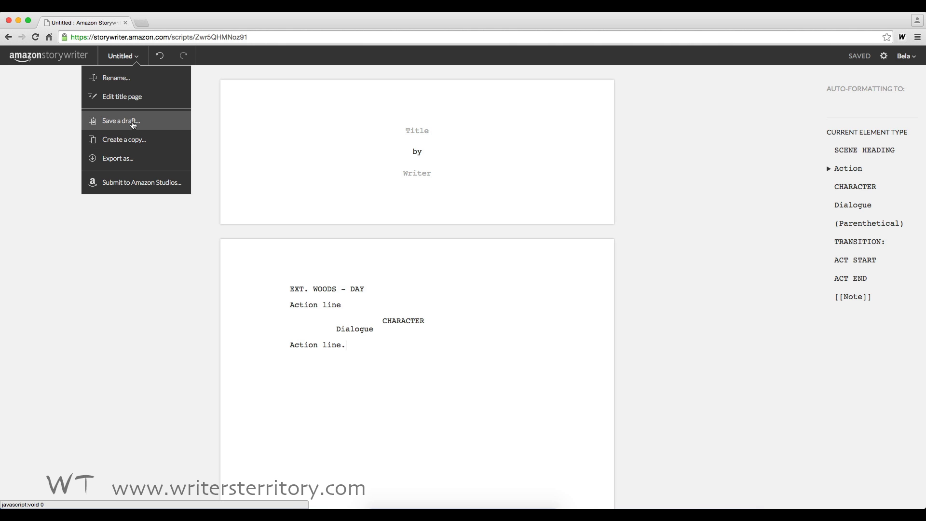
Save a read-only draft named 'Untitled - Draft' and try selecting text in it.
{"action": "left_click", "coordinate": [133, 125]}
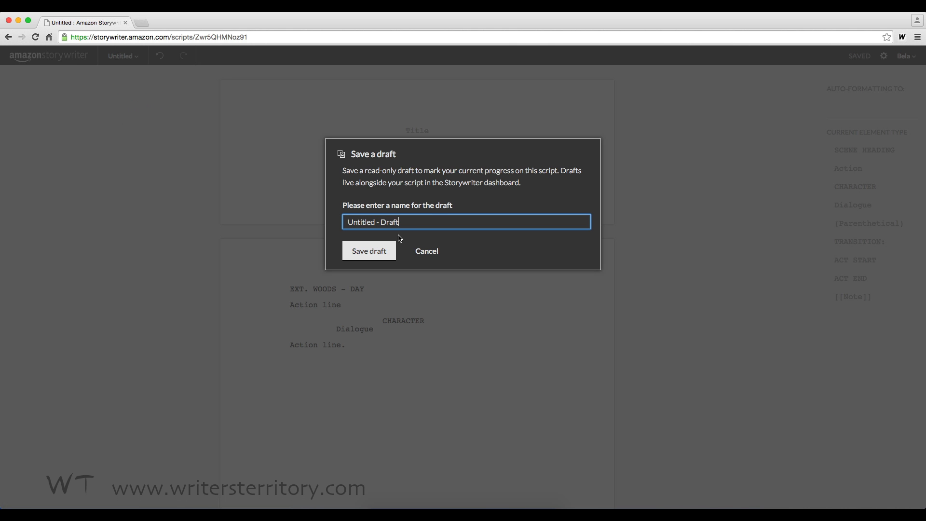
{"action": "left_click", "coordinate": [371, 251]}
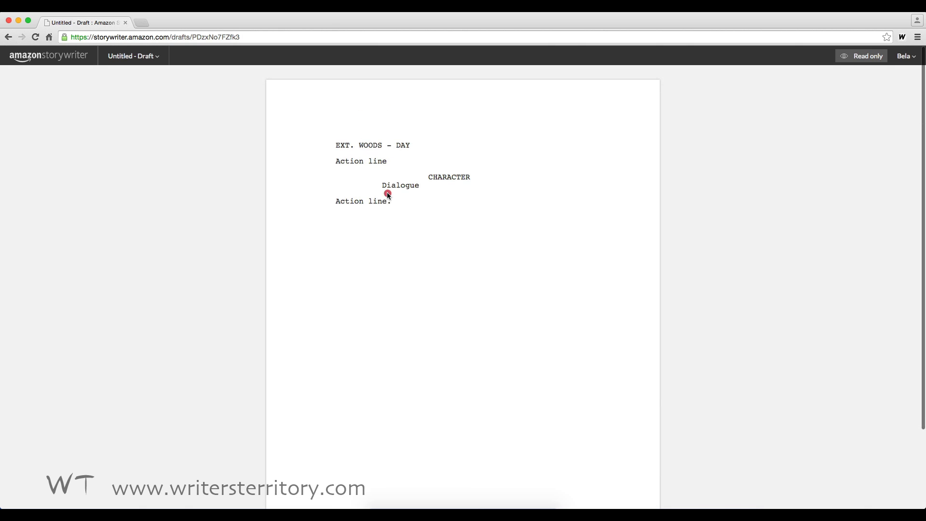
{"action": "left_click_drag", "start_coordinate": [388, 202], "coordinate": [396, 210]}
{"action": "left_click", "coordinate": [405, 213]}
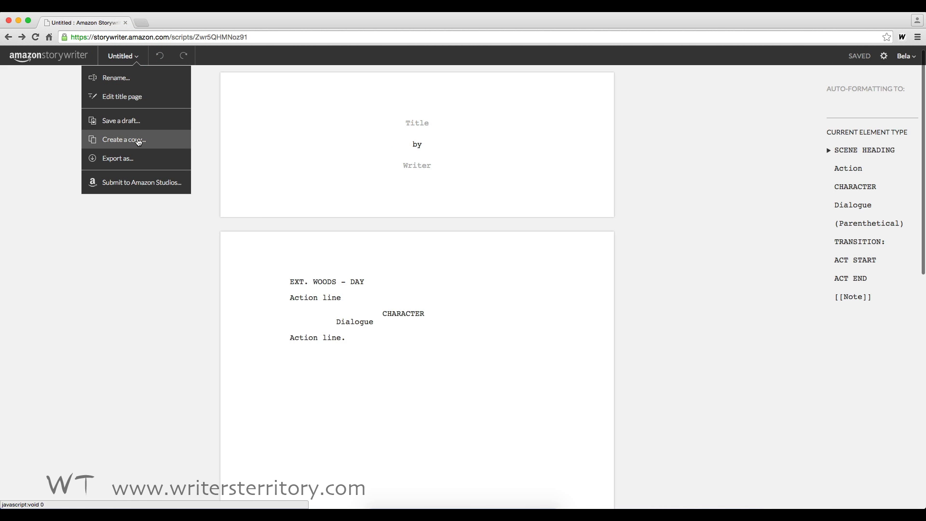
Create the copy 'Untitled - Copy' and append the line 'Another action line.' after the scene.
{"action": "left_click", "coordinate": [137, 140]}
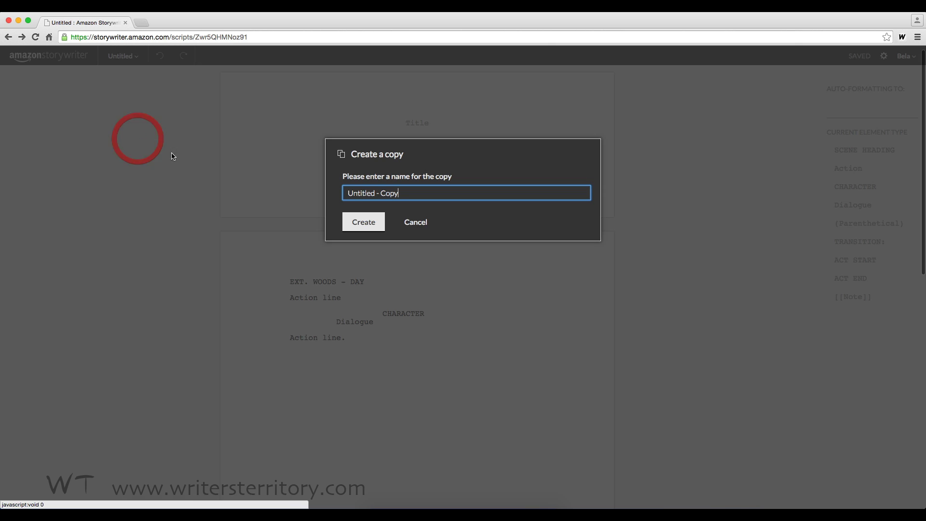
{"action": "left_click", "coordinate": [364, 222]}
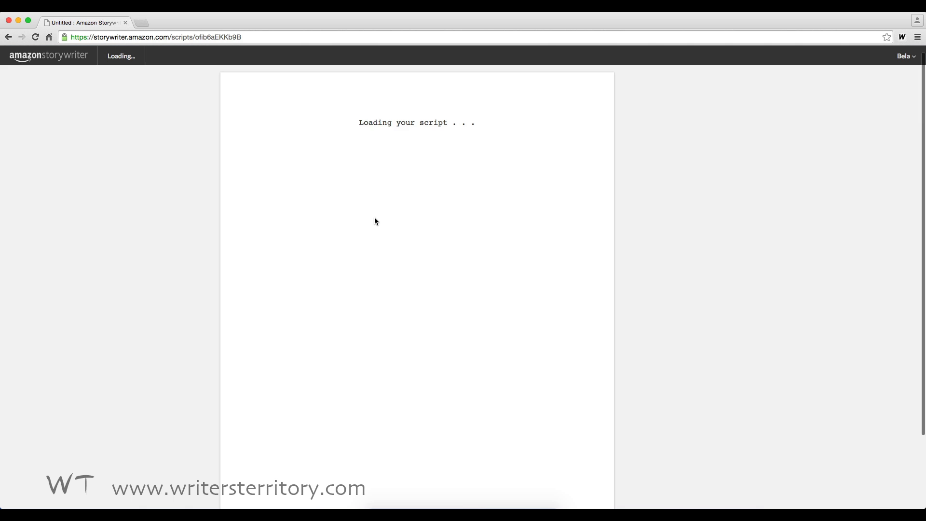
{"action": "left_click", "coordinate": [376, 337]}
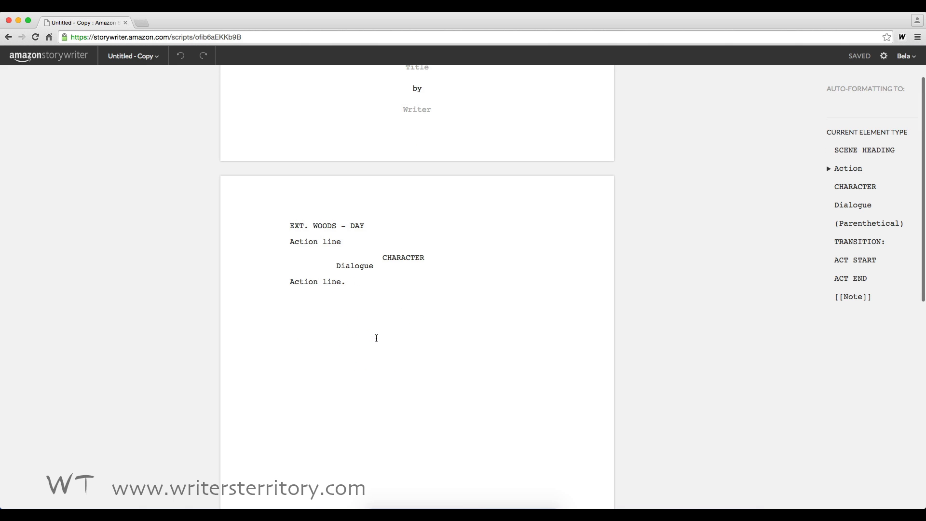
{"action": "key", "text": "Return"}
{"action": "type", "text": "Anotehr a"}
{"action": "key", "text": "BackSpace"}
{"action": "key", "text": "BackSpace"}
{"action": "key", "text": "BackSpace"}
{"action": "key", "text": "BackSpace"}
{"action": "key", "text": "BackSpace"}
{"action": "type", "text": "her action line."}
{"action": "left_click", "coordinate": [149, 56]}
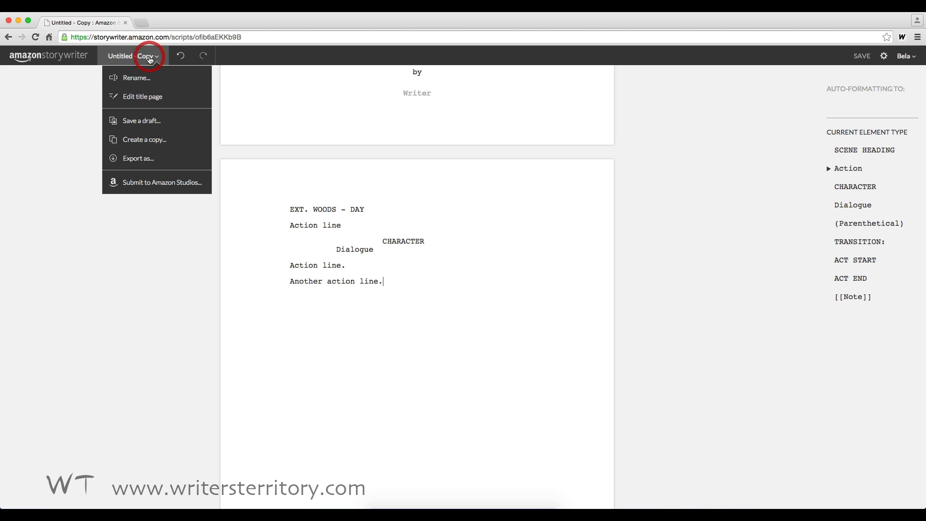
{"action": "left_click", "coordinate": [135, 160]}
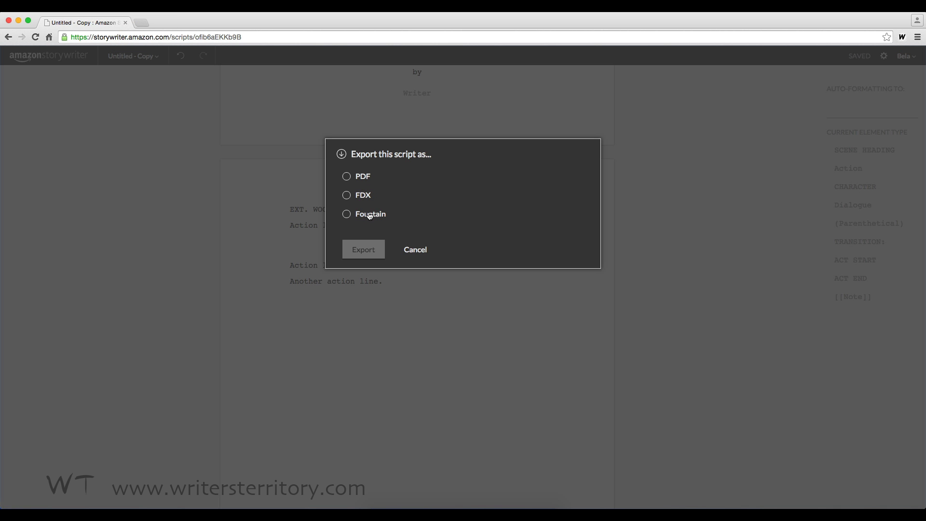
{"action": "left_click", "coordinate": [418, 249]}
{"action": "left_click", "coordinate": [149, 56]}
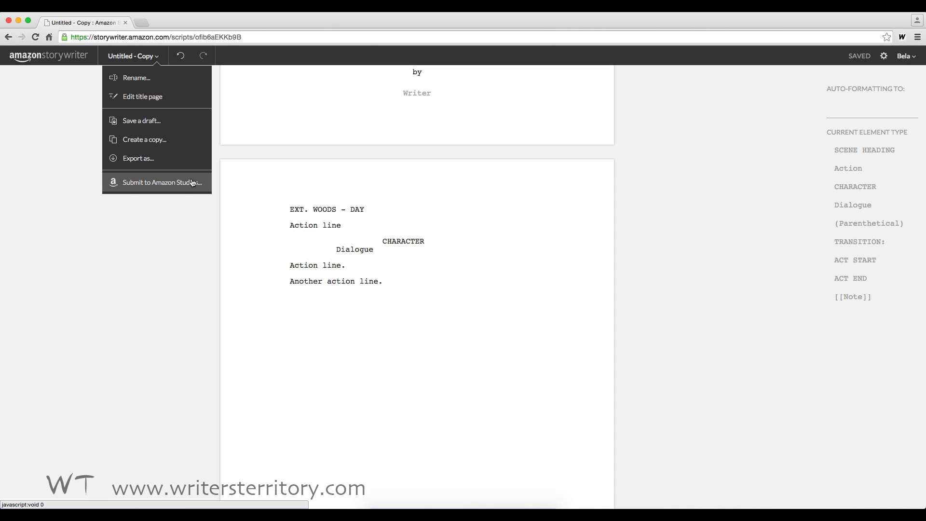
{"action": "left_click", "coordinate": [415, 314]}
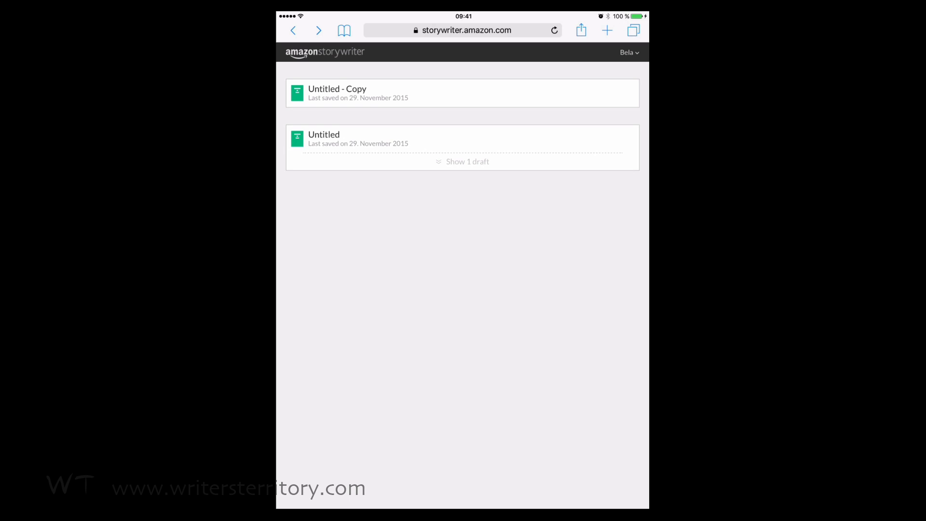
Open the Untitled script from the script list on the iPad, then on the iPhone.
{"action": "left_click", "coordinate": [325, 138]}
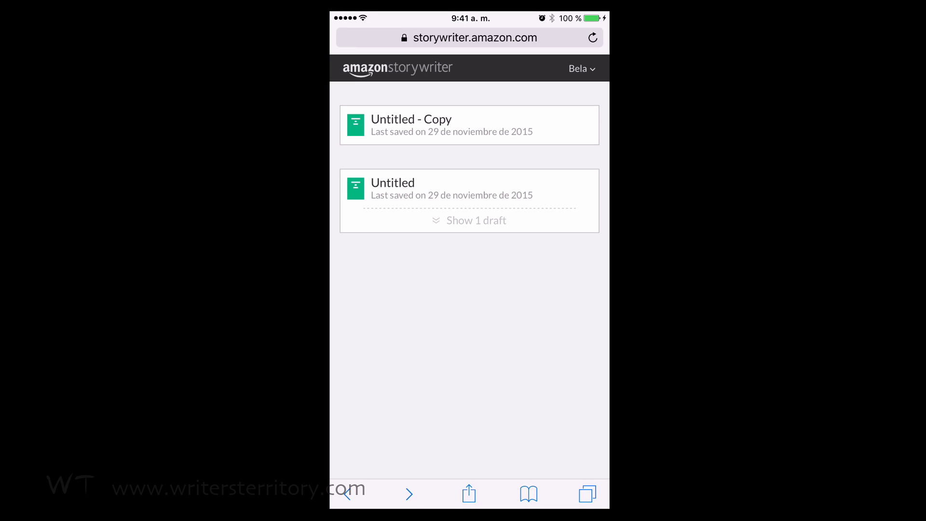
{"action": "left_click", "coordinate": [435, 189]}
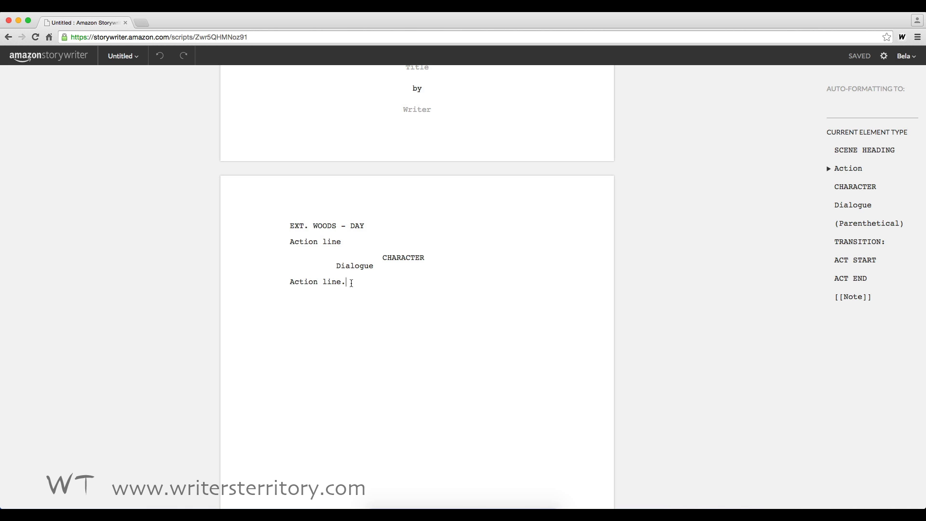
Load storywriter.amazon.com in a new Chrome tab.
{"action": "left_click", "coordinate": [145, 22]}
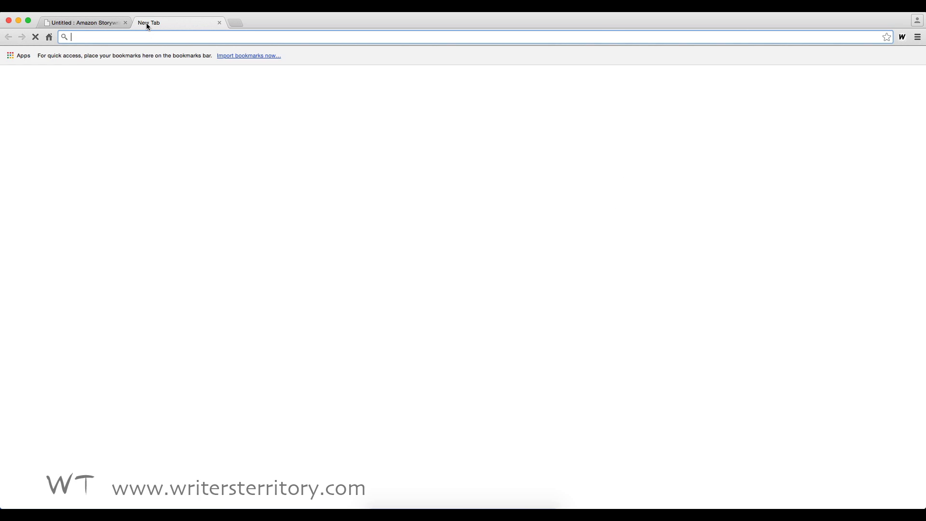
{"action": "type", "text": "storywriter.amazon.com"}
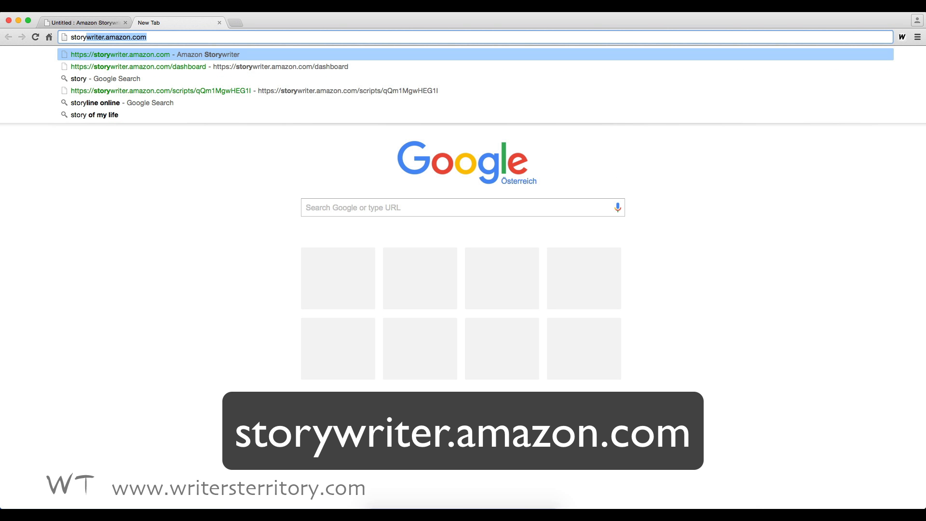
{"action": "key", "text": "Return"}
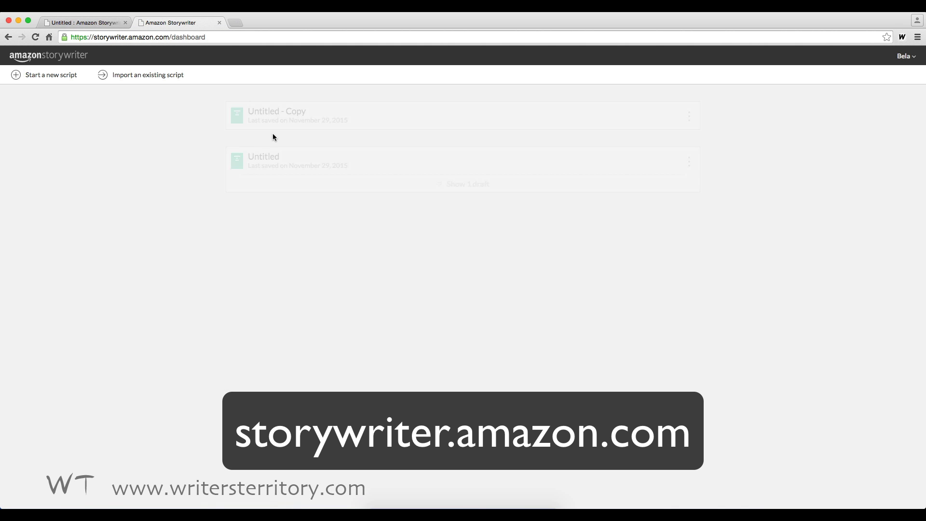
Sign out of Storywriter and scroll down to the free offline Chrome app section.
{"action": "left_click", "coordinate": [907, 56]}
{"action": "left_click", "coordinate": [881, 173]}
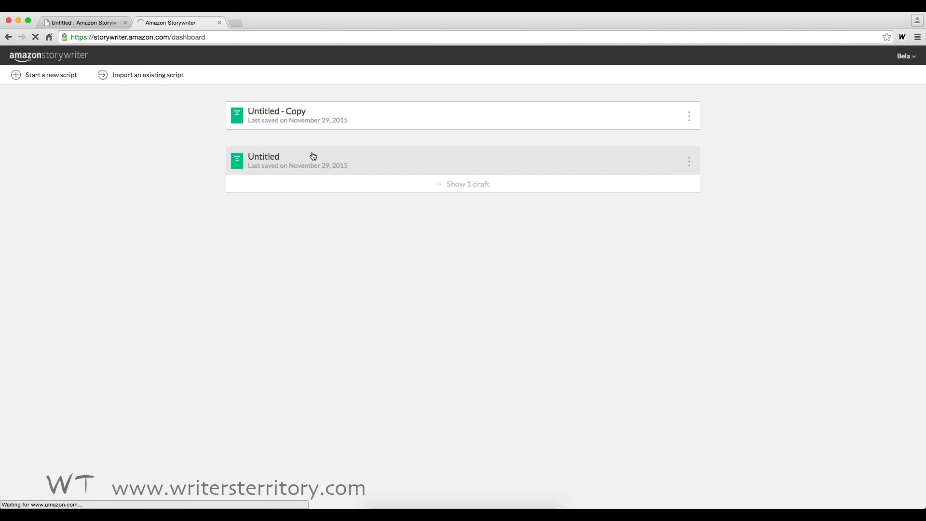
{"action": "scroll", "coordinate": [423, 308], "scroll_direction": "down", "scroll_amount": 10}
{"action": "scroll", "coordinate": [424, 308], "scroll_direction": "down", "scroll_amount": 1}
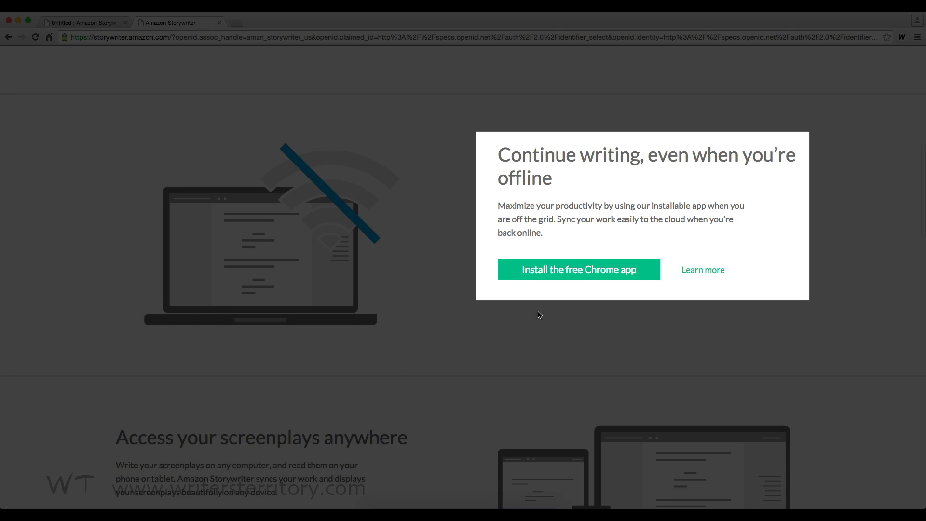
Install the free Amazon Storywriter Chrome app from the Web Store and launch it.
{"action": "left_click", "coordinate": [584, 279]}
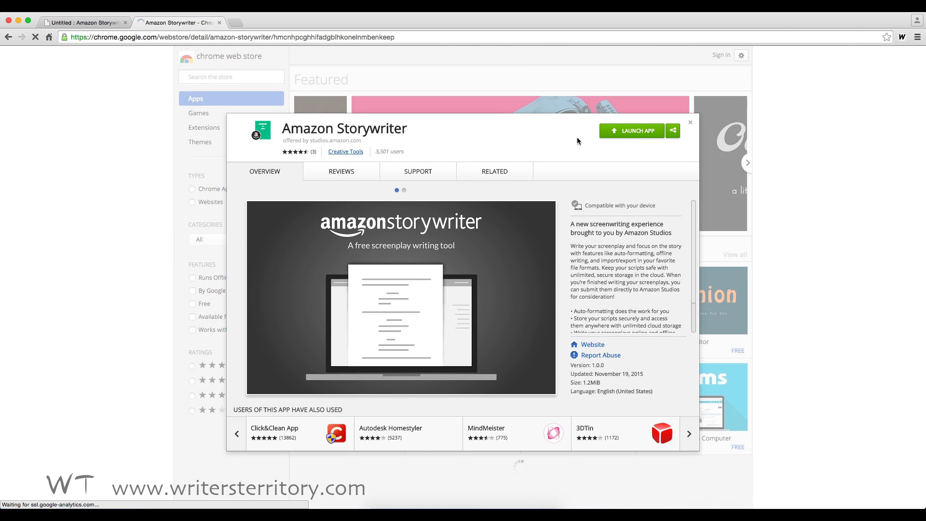
{"action": "left_click", "coordinate": [632, 130]}
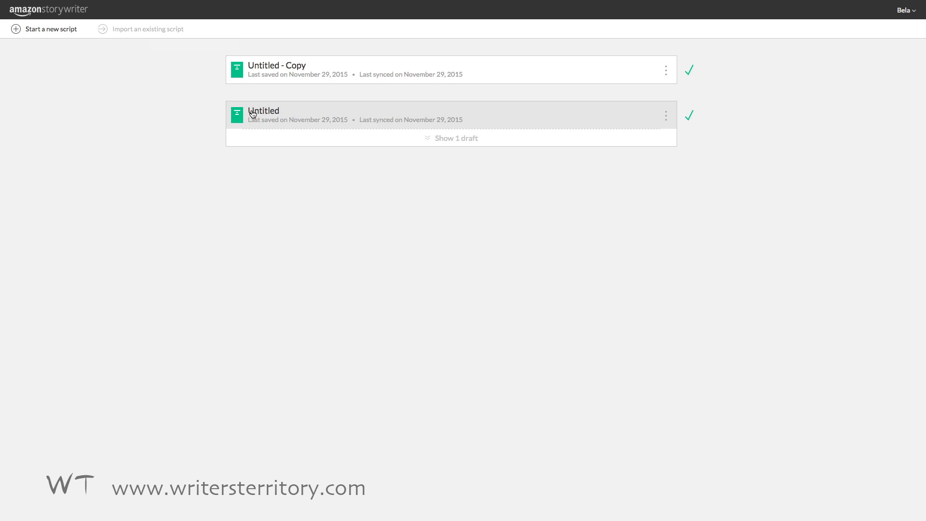
With the Untitled script open in the offline app, choose Sign out from the account menu.
{"action": "left_click", "coordinate": [250, 114]}
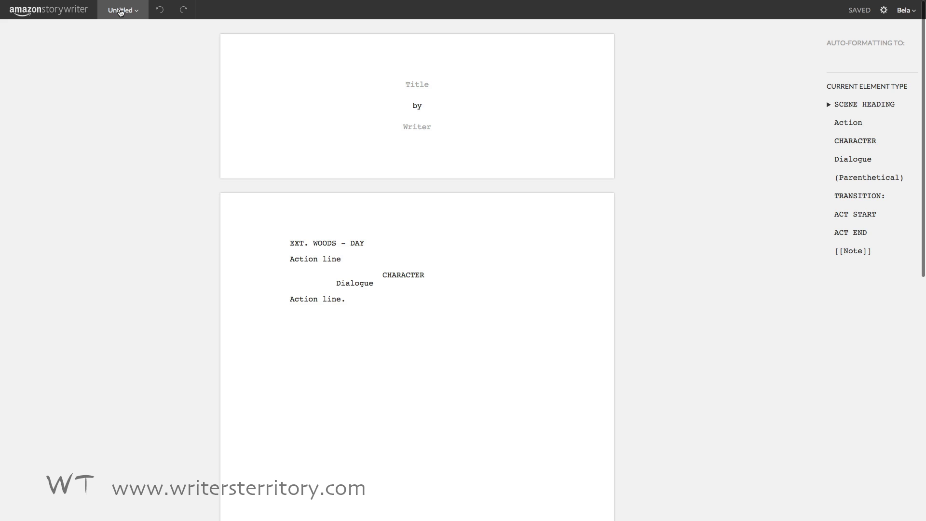
{"action": "left_click", "coordinate": [120, 11]}
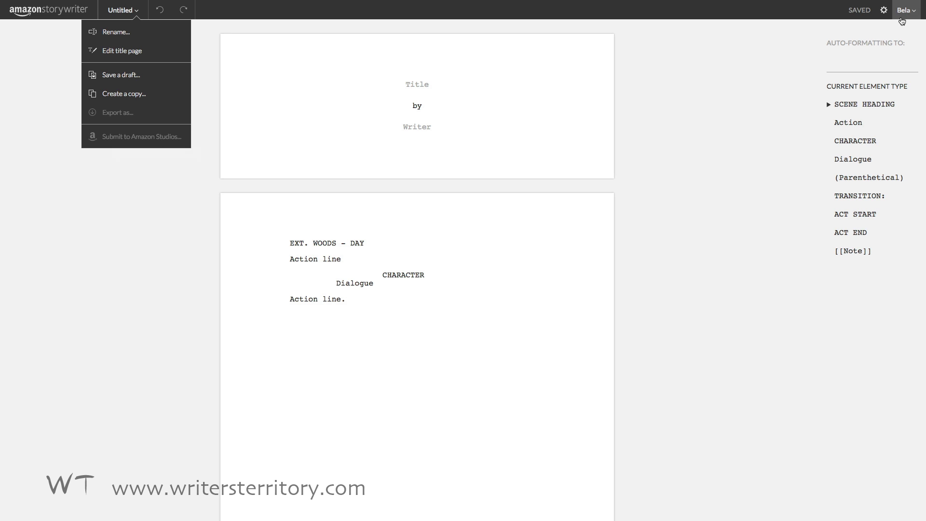
{"action": "left_click", "coordinate": [902, 10]}
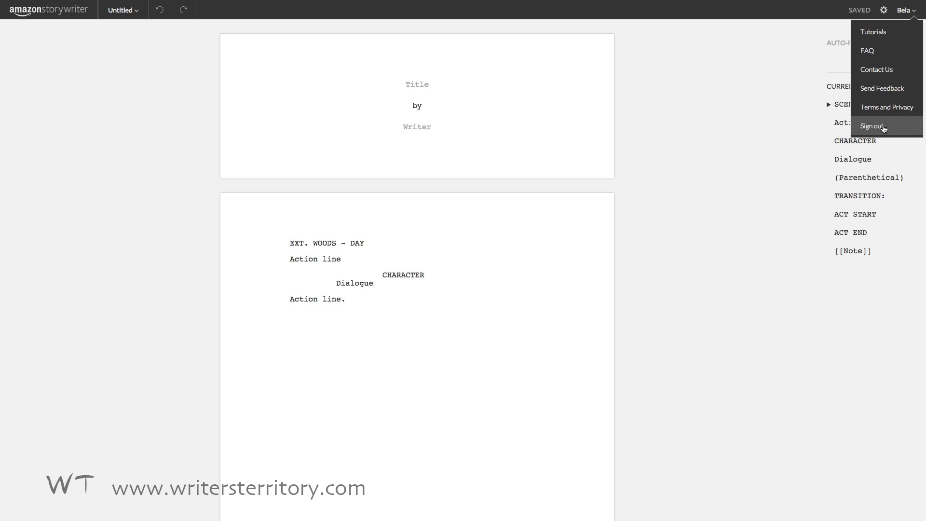
{"action": "left_click", "coordinate": [884, 127]}
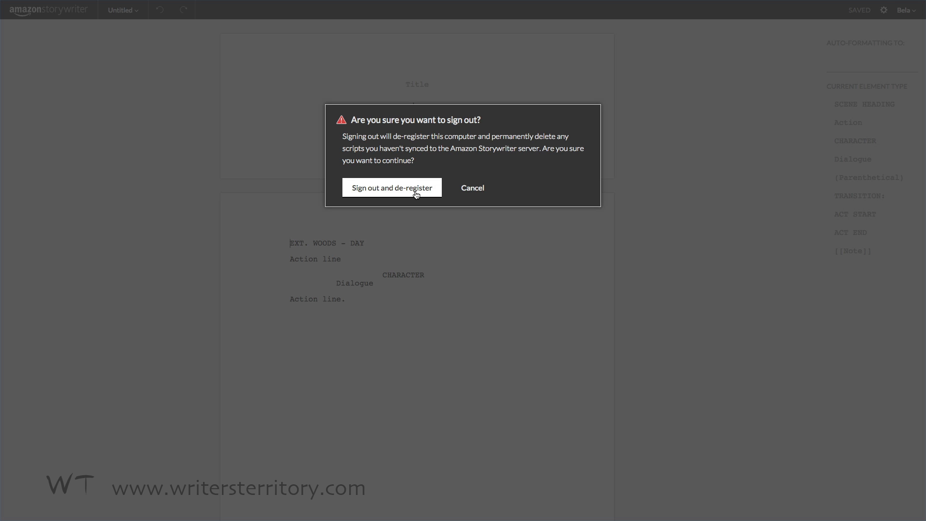
Cancel the sign-out and type another 'Action line' after the script's last line.
{"action": "left_click", "coordinate": [473, 188]}
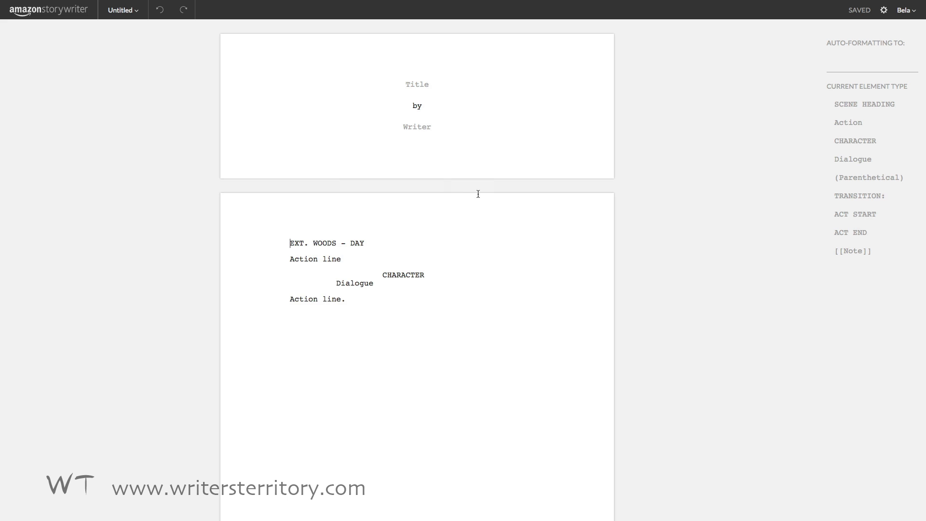
{"action": "left_click", "coordinate": [429, 316]}
{"action": "scroll", "coordinate": [429, 316], "scroll_direction": "down", "scroll_amount": 1}
{"action": "key", "text": "Return"}
{"action": "type", "text": "Action line."}
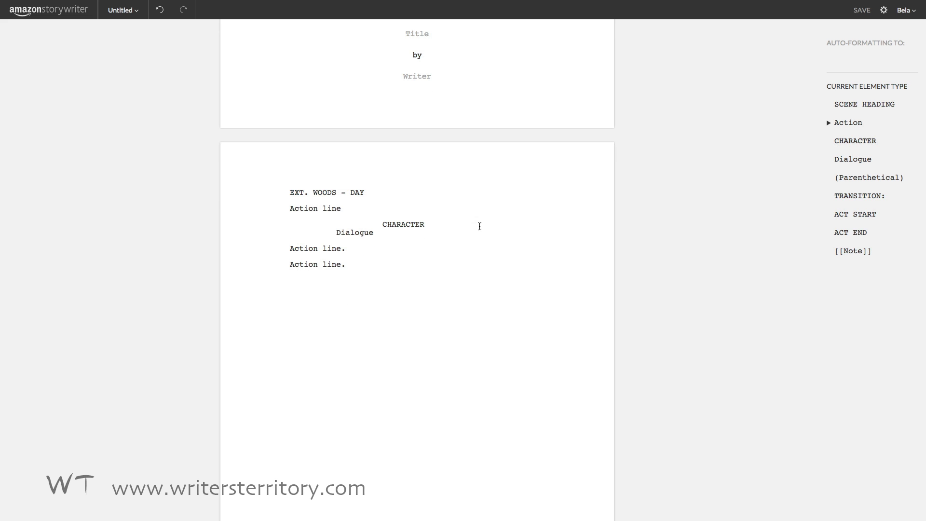
{"action": "scroll", "coordinate": [479, 226], "scroll_direction": "up", "scroll_amount": 2}
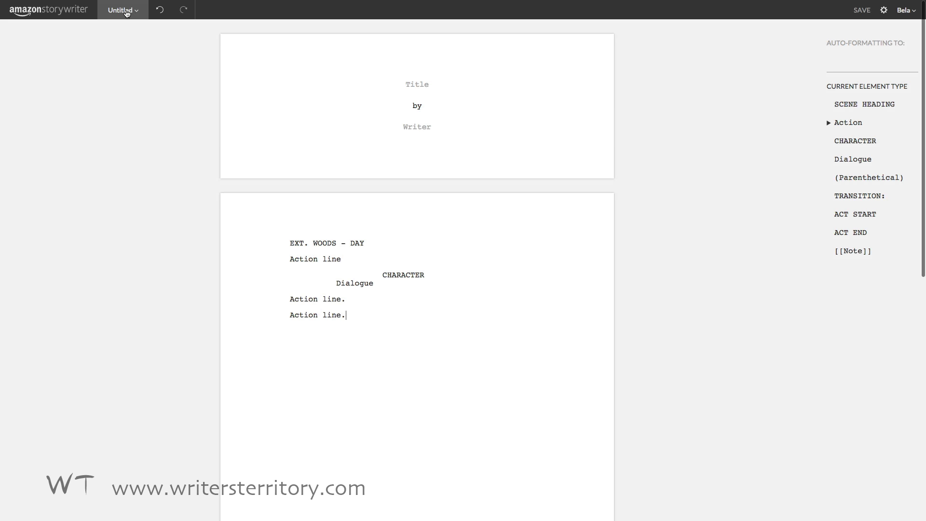
Return to the script list and sync the edited Untitled script to the server.
{"action": "left_click", "coordinate": [59, 14]}
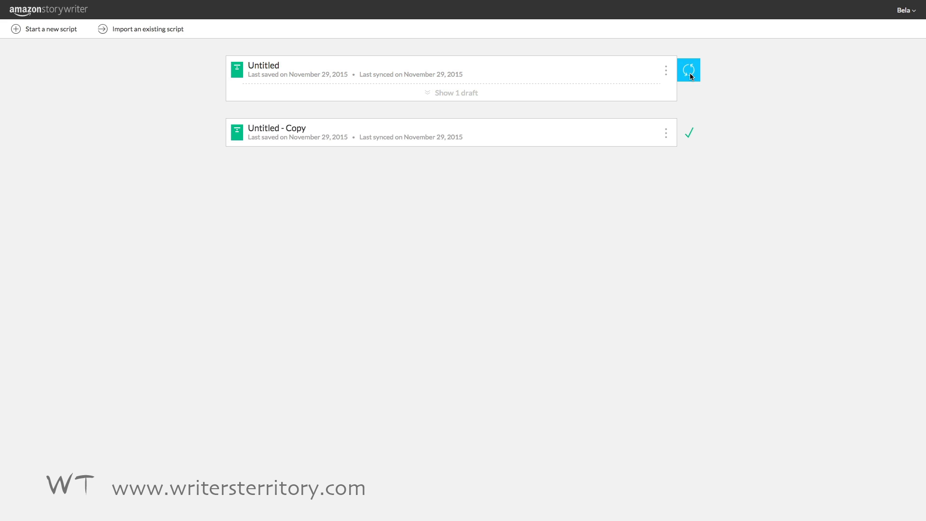
{"action": "left_click", "coordinate": [690, 73]}
Import the screenplay file 1986.pdf as a new script.
{"action": "left_click", "coordinate": [141, 30]}
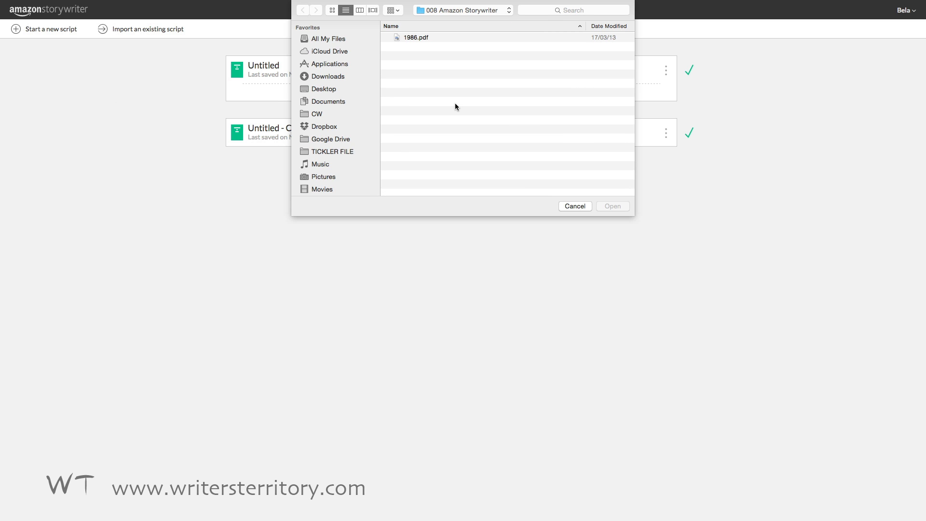
{"action": "left_click", "coordinate": [424, 37]}
{"action": "left_click", "coordinate": [612, 206]}
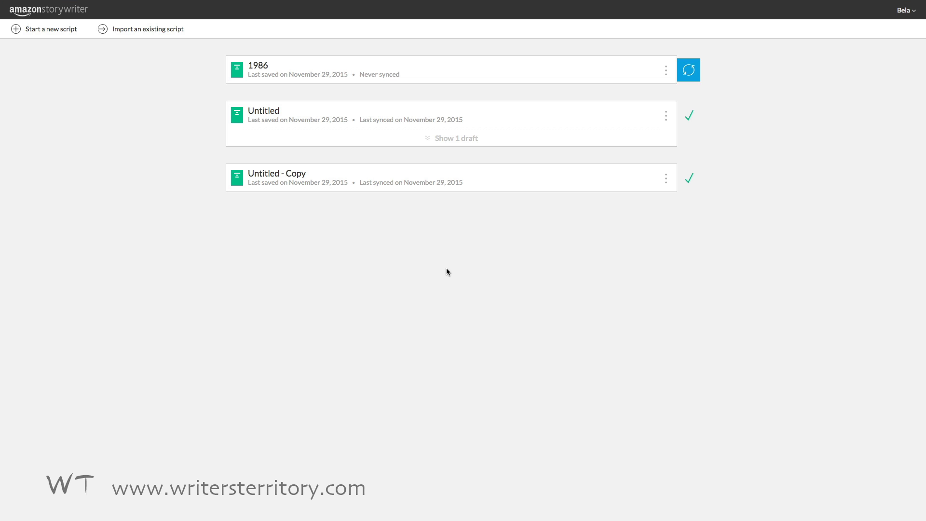
Open the 1986 script and insert a blank line after 'She talking to the dead again?'.
{"action": "left_click", "coordinate": [256, 69]}
{"action": "scroll", "coordinate": [424, 269], "scroll_direction": "down", "scroll_amount": 6}
{"action": "scroll", "coordinate": [422, 269], "scroll_direction": "down", "scroll_amount": 3}
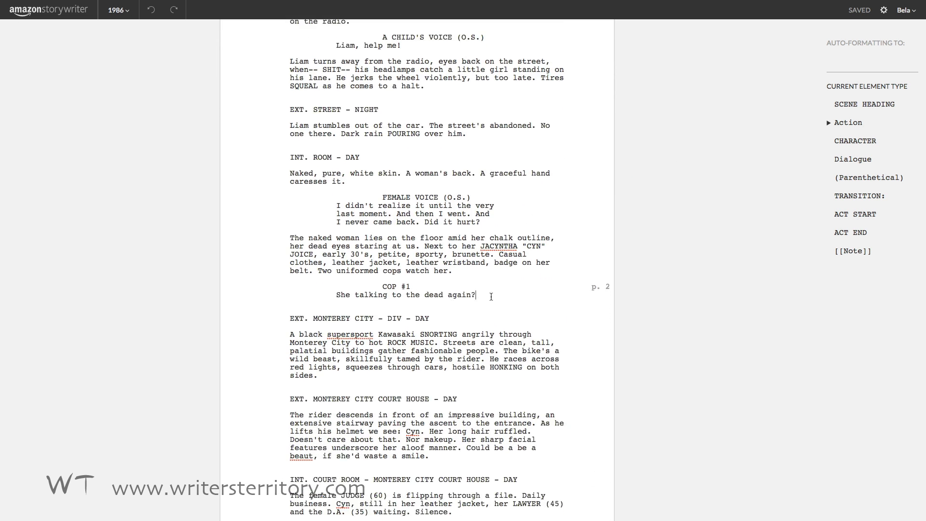
{"action": "left_click", "coordinate": [491, 296]}
{"action": "key", "text": "Return"}
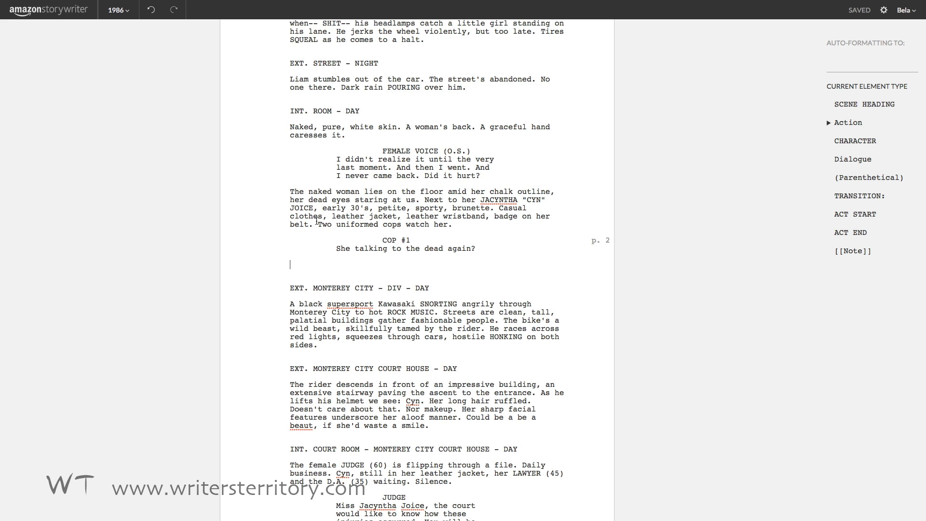
Bring up the 1986 script's Export options, then cancel without exporting.
{"action": "left_click", "coordinate": [119, 10]}
{"action": "left_click", "coordinate": [115, 114]}
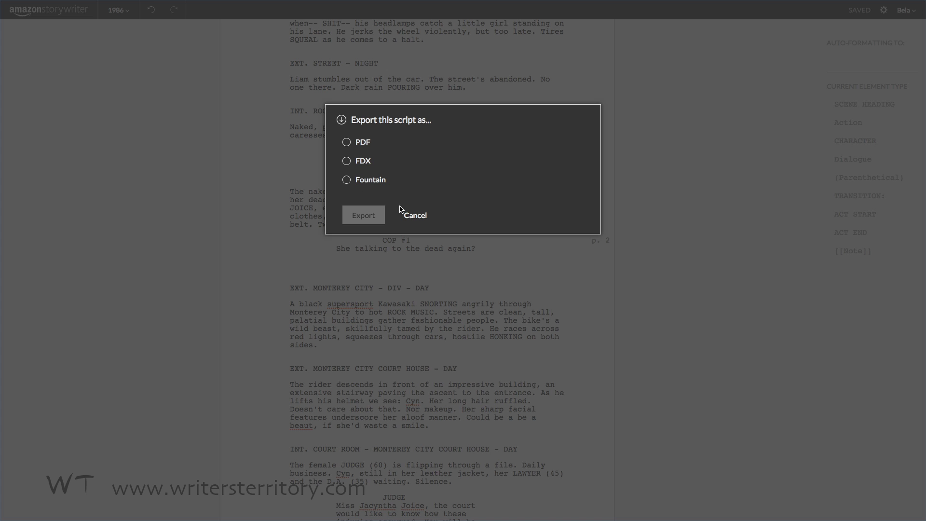
{"action": "left_click", "coordinate": [414, 215]}
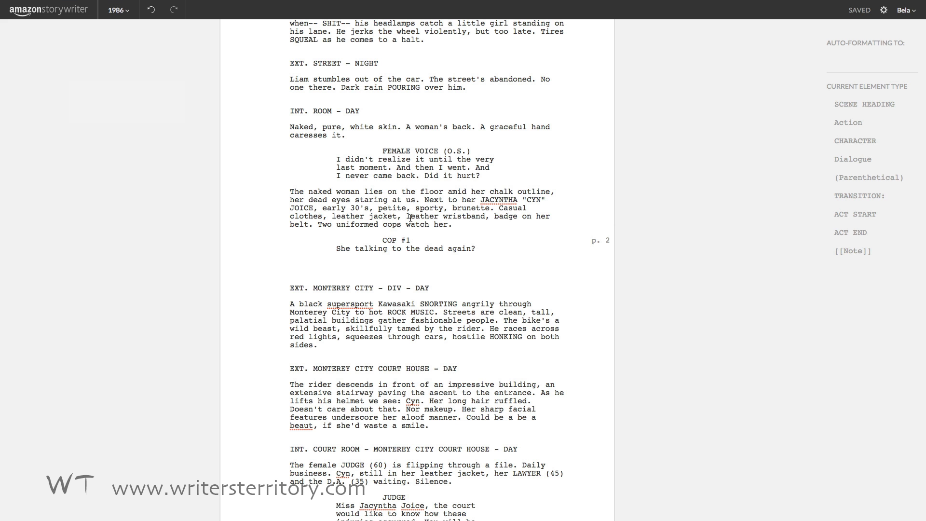